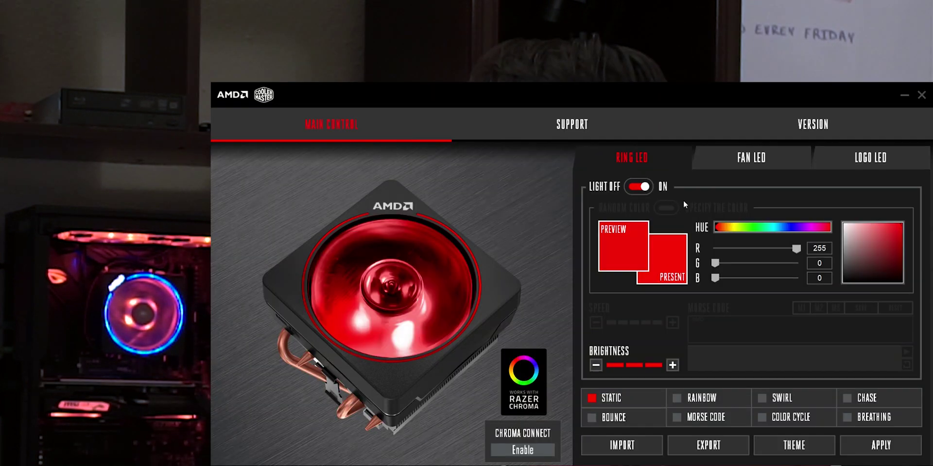
Step: Toggle the Ring and Fan LED lights, switch the Logo LED to OFF, and apply to the cooler
click(646, 186)
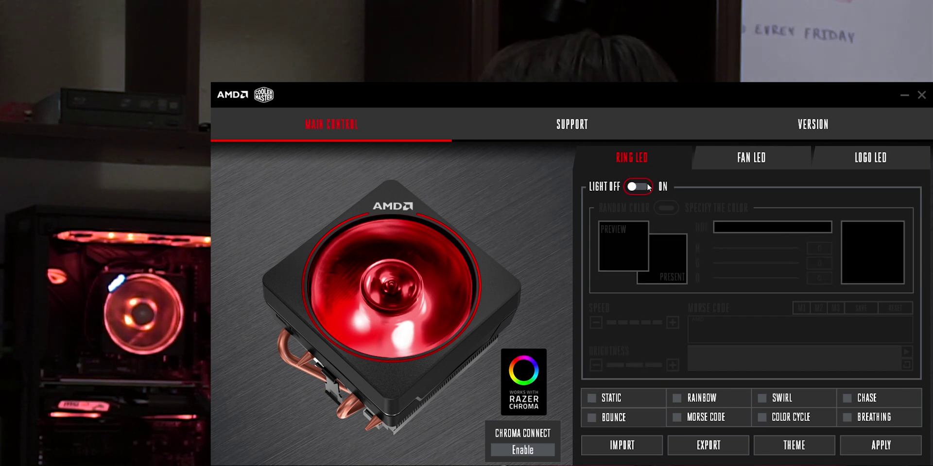
click(751, 157)
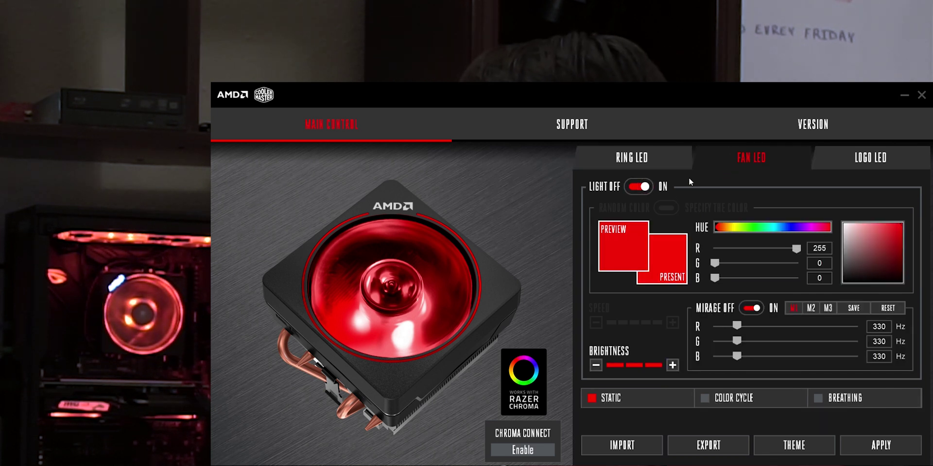
click(645, 187)
click(883, 168)
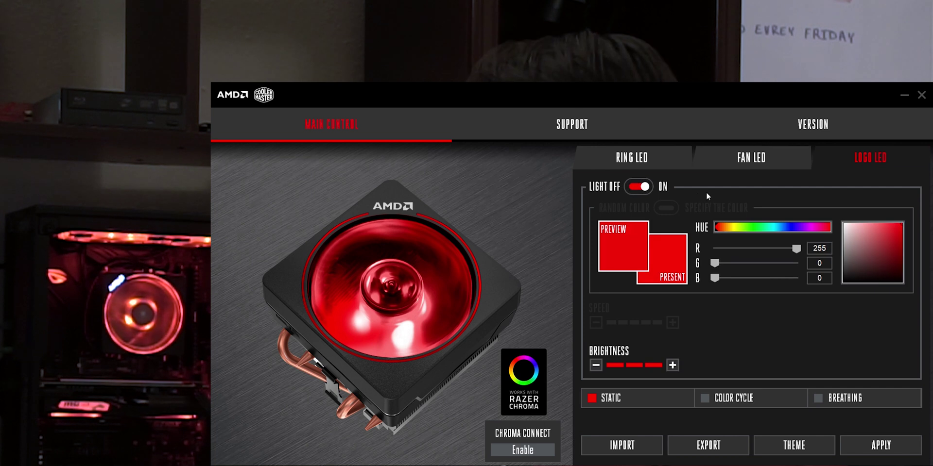
click(644, 190)
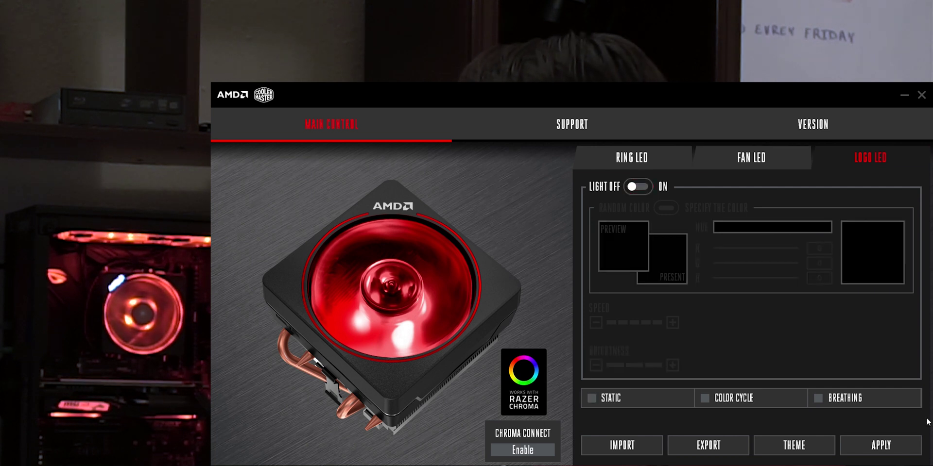
click(885, 446)
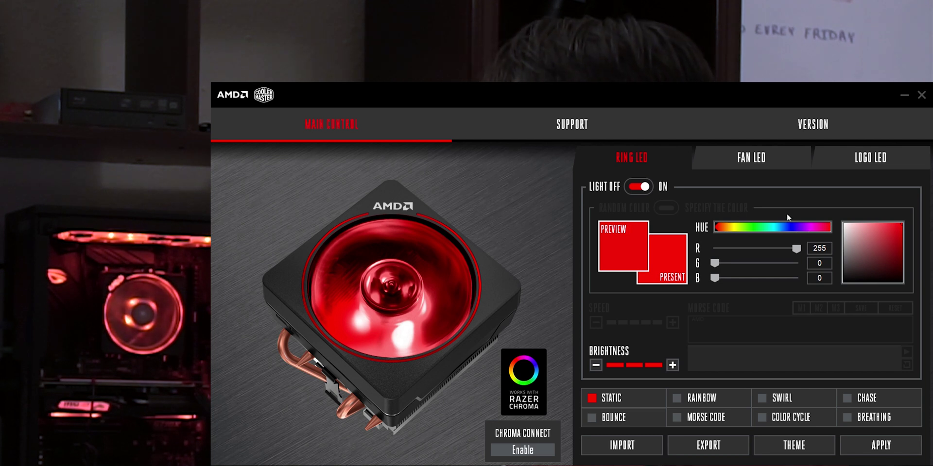
Step: Toggle the Logo LED light off and back on, then set the Fan LED hue to green
click(874, 160)
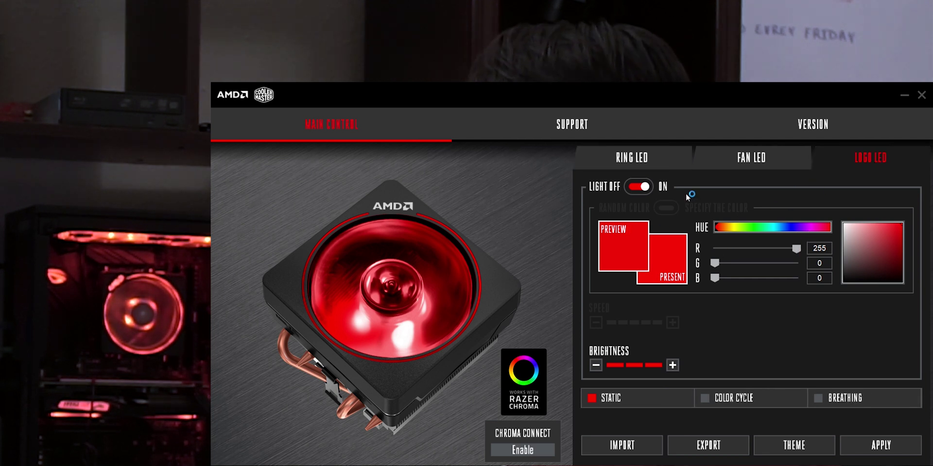
click(639, 188)
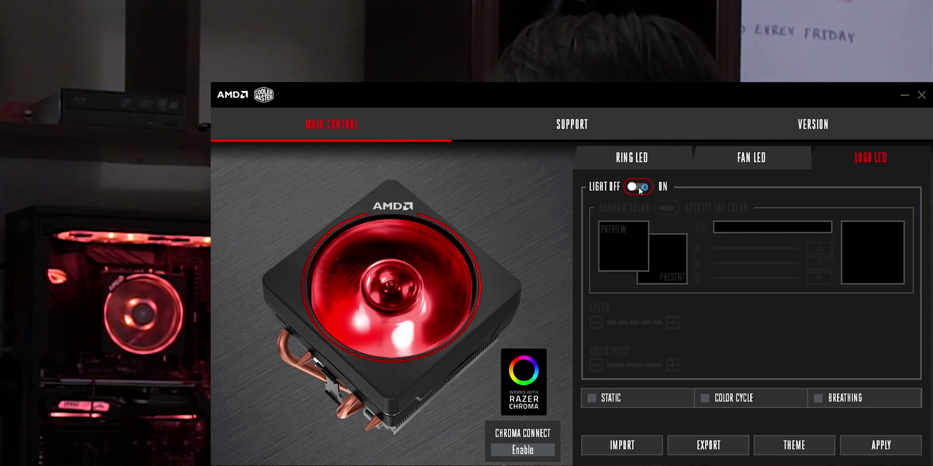
click(640, 190)
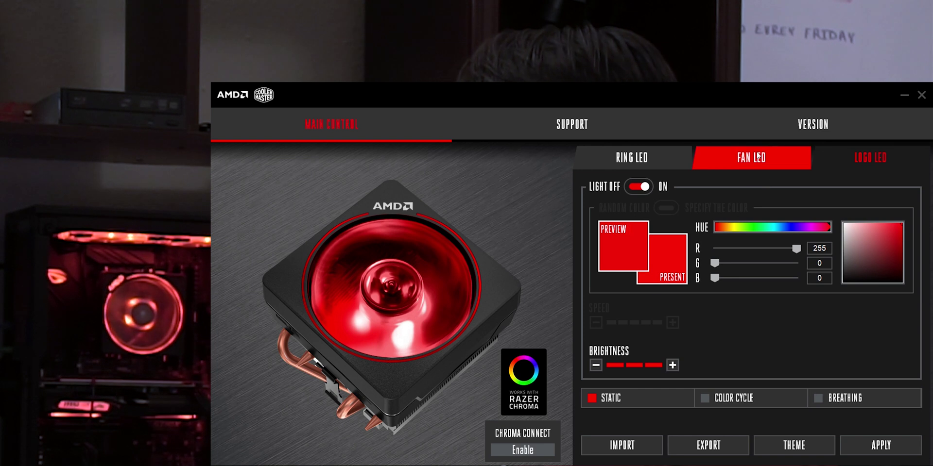
click(768, 230)
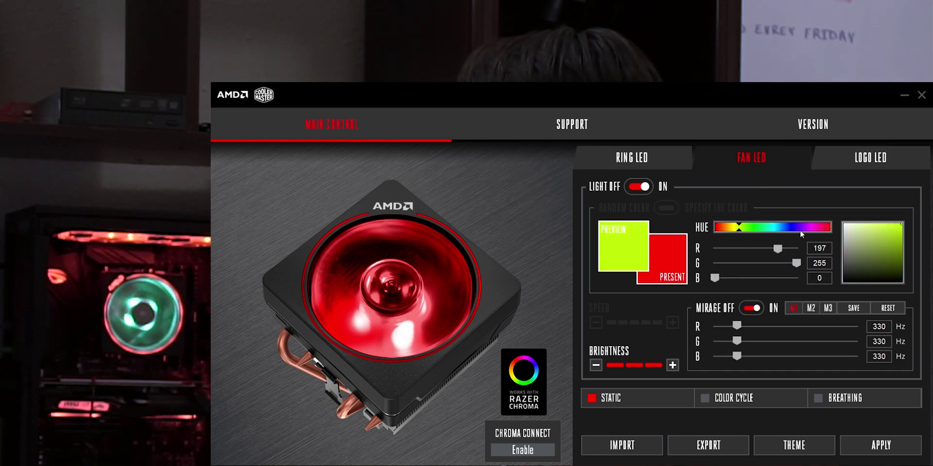